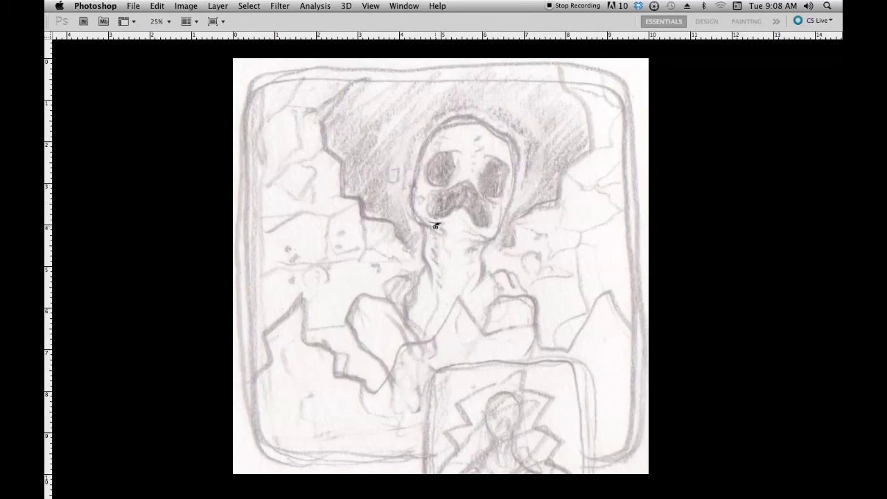
Step: Ink the skull outline down to the jaw and the left side of the neck
left_click_drag(410, 208, 416, 168)
left_click_drag(511, 163, 470, 241)
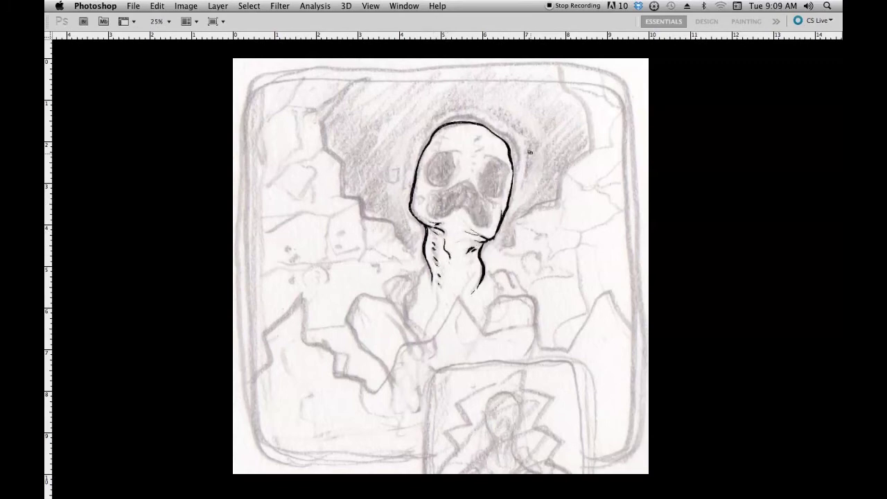
left_click_drag(427, 264, 394, 385)
Step: Outline the shoulders, sleeves and collar, fill the mouth black, and show guides
mouse_move(385, 312)
left_mouse_down()
mouse_move(418, 380)
mouse_move(416, 274)
left_mouse_up()
left_click_drag(499, 281, 526, 292)
left_click_drag(485, 326, 539, 337)
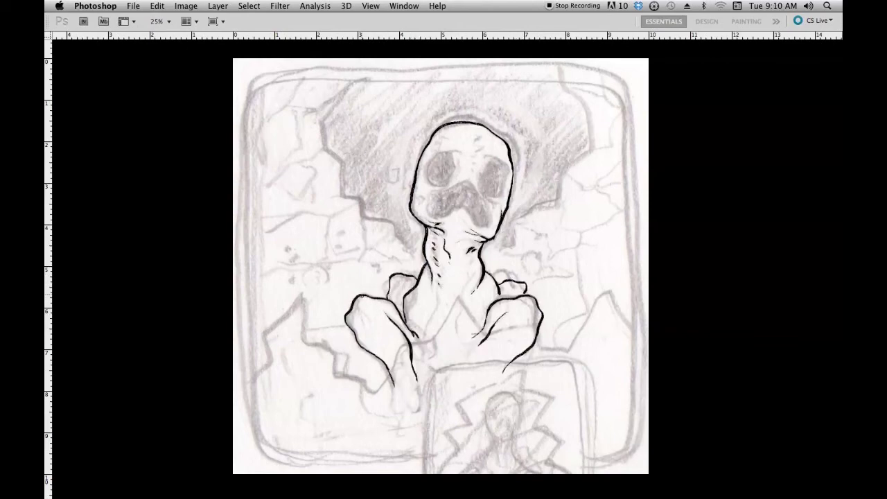
left_click_drag(486, 220, 458, 196)
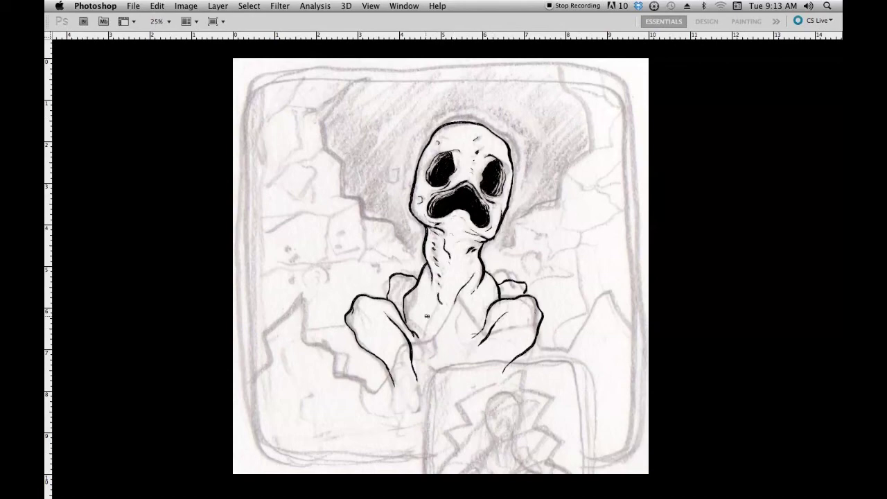
key("ctrl+semicolon")
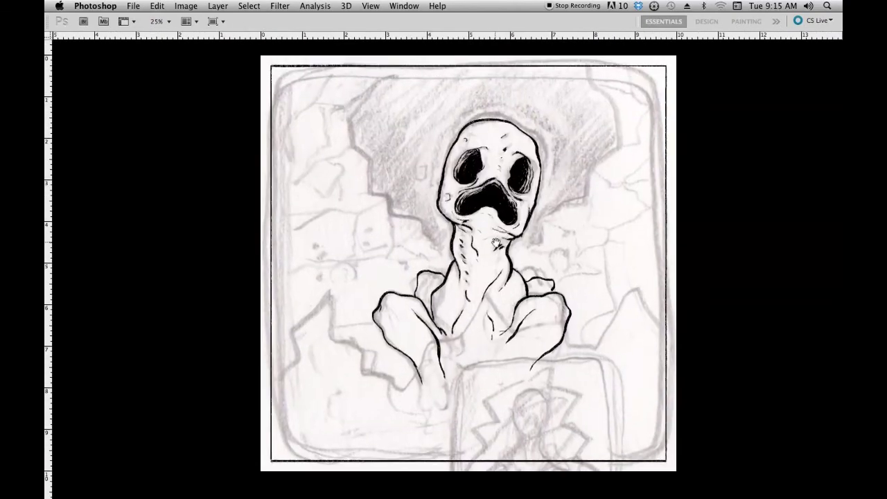
Step: Ink the hole's edges and the wall cracks on both sides, undoing one stray line
left_click_drag(363, 84, 420, 216)
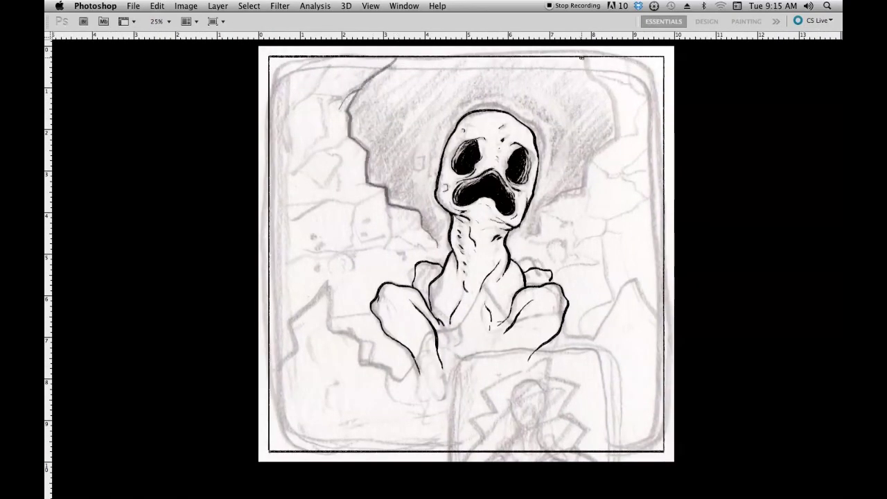
mouse_move(581, 58)
left_mouse_down()
mouse_move(619, 142)
mouse_move(531, 239)
left_mouse_up()
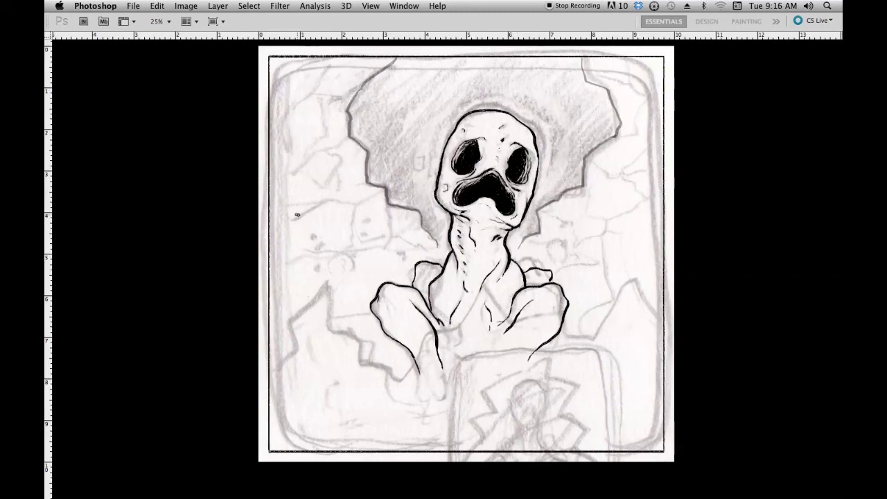
left_click_drag(345, 117, 314, 149)
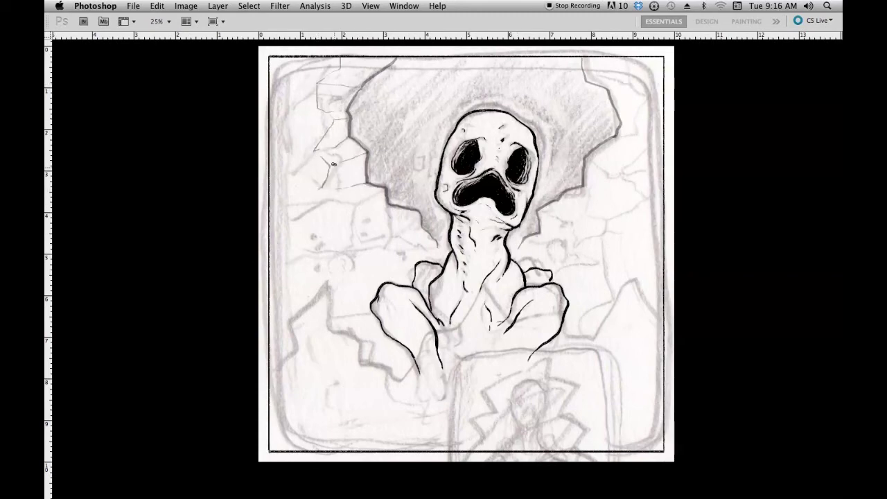
key("ctrl+z")
left_click_drag(638, 90, 642, 130)
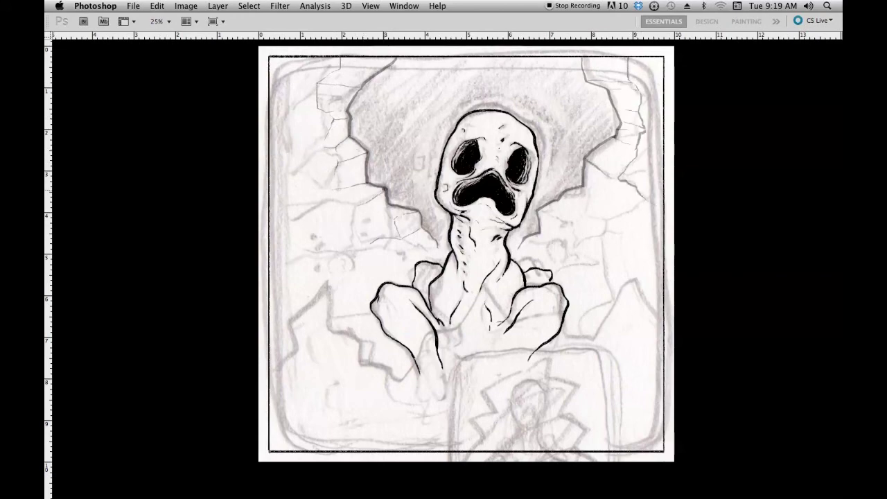
mouse_move(360, 188)
left_mouse_down()
mouse_move(387, 205)
mouse_move(312, 198)
mouse_move(279, 169)
left_mouse_up()
left_click_drag(291, 170, 298, 107)
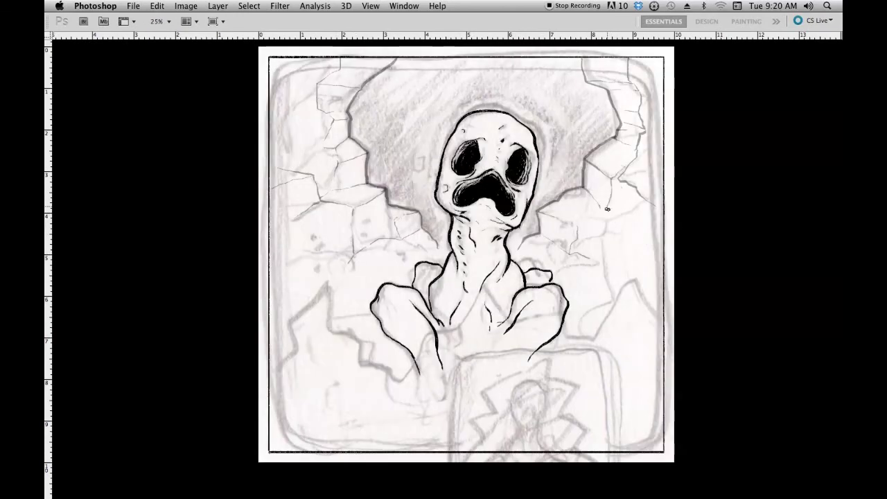
mouse_move(613, 179)
left_mouse_down()
mouse_move(658, 250)
mouse_move(575, 299)
mouse_move(663, 316)
left_mouse_up()
Step: Ink the ground lines along the bottom and start blackening left of the head
left_click_drag(271, 339, 378, 321)
left_click_drag(560, 323, 660, 330)
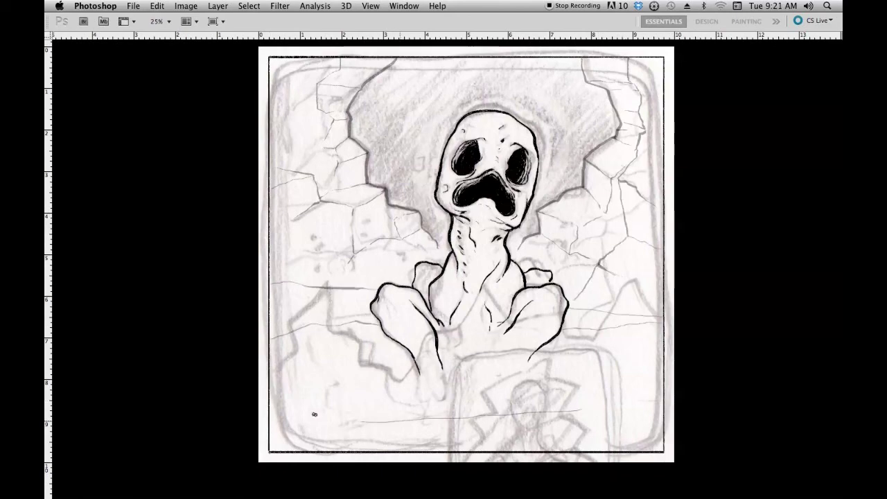
left_click_drag(581, 411, 270, 415)
mouse_move(443, 246)
left_mouse_down()
mouse_move(431, 146)
mouse_move(461, 60)
left_mouse_up()
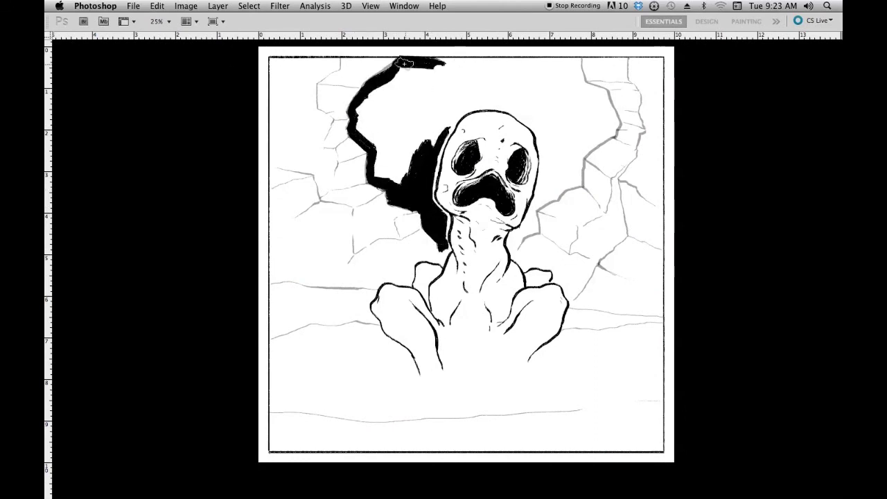
Step: Paint the hole black around the top and sides of the creature's head
left_click_drag(404, 63, 535, 239)
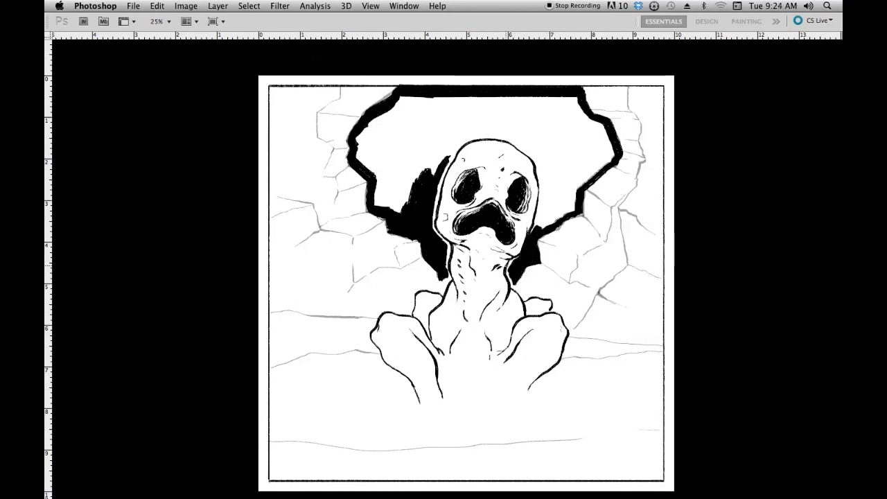
left_click_drag(444, 149, 504, 132)
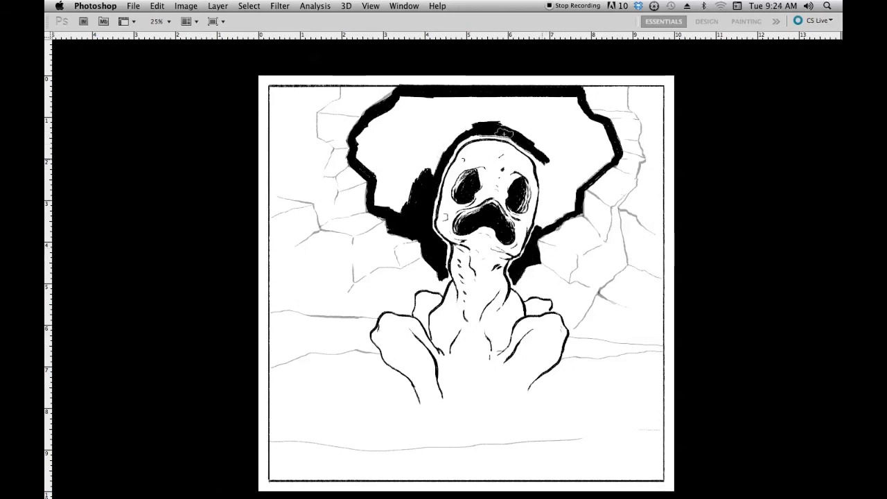
mouse_move(545, 219)
left_mouse_down()
mouse_move(554, 166)
mouse_move(540, 200)
mouse_move(589, 125)
mouse_move(527, 121)
mouse_move(499, 101)
left_mouse_up()
mouse_move(388, 201)
left_mouse_down()
mouse_move(434, 158)
mouse_move(416, 104)
mouse_move(360, 152)
left_mouse_up()
left_click_drag(367, 97, 465, 138)
Step: Try opacity 50% and 70%, return to 100%, and extend black along the right edge
key("5")
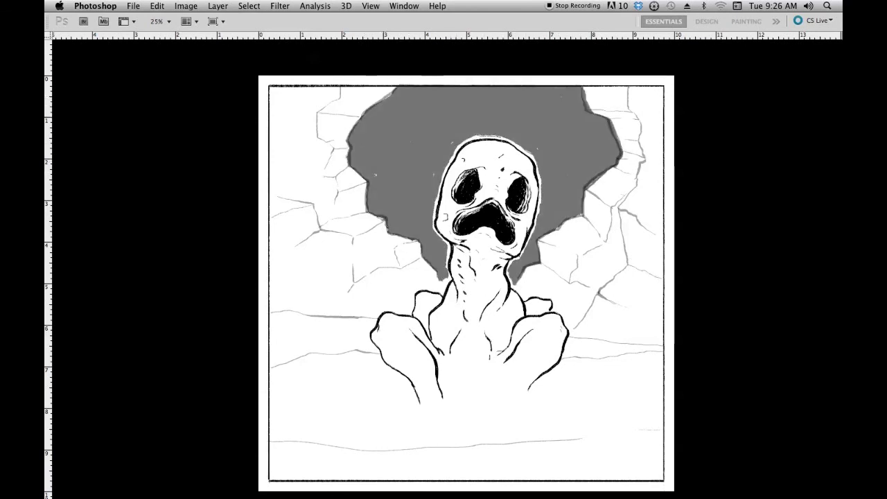
key("7")
key("0")
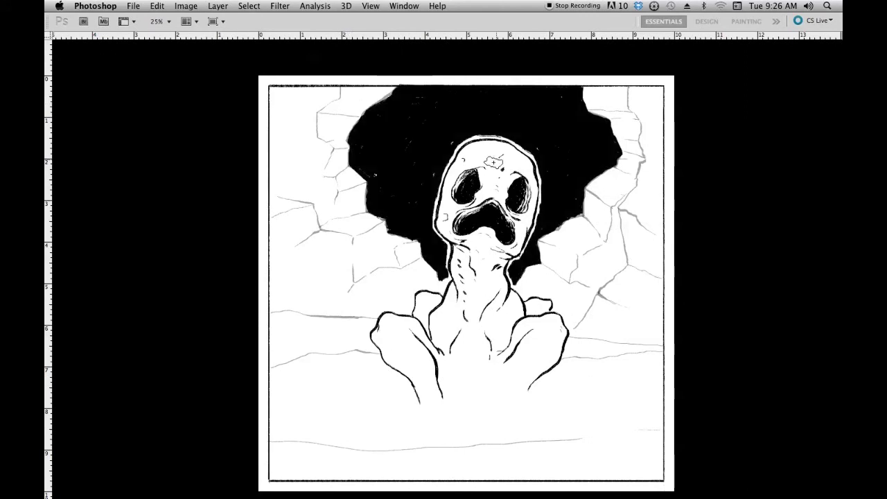
mouse_move(561, 220)
left_mouse_down()
mouse_move(616, 156)
mouse_move(571, 85)
left_mouse_up()
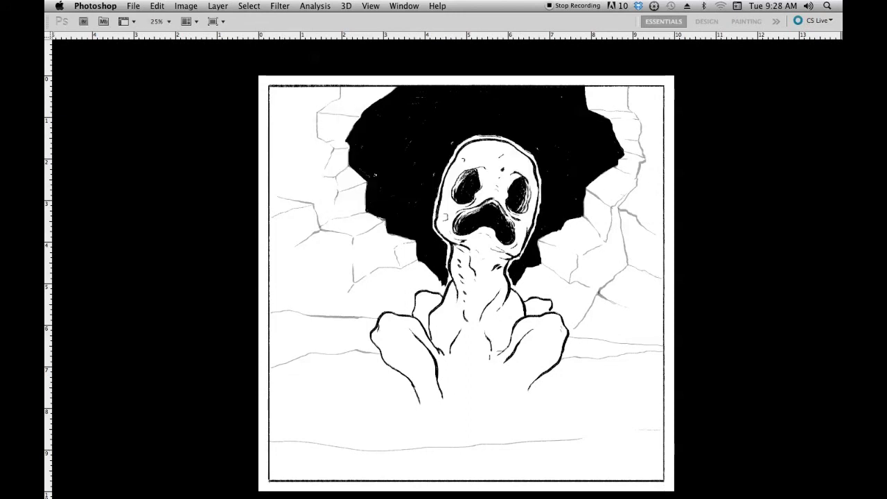
Step: Paint orange bands across the bottom and middle of the panel
mouse_move(281, 452)
left_mouse_down()
mouse_move(654, 455)
mouse_move(503, 469)
mouse_move(264, 457)
left_mouse_up()
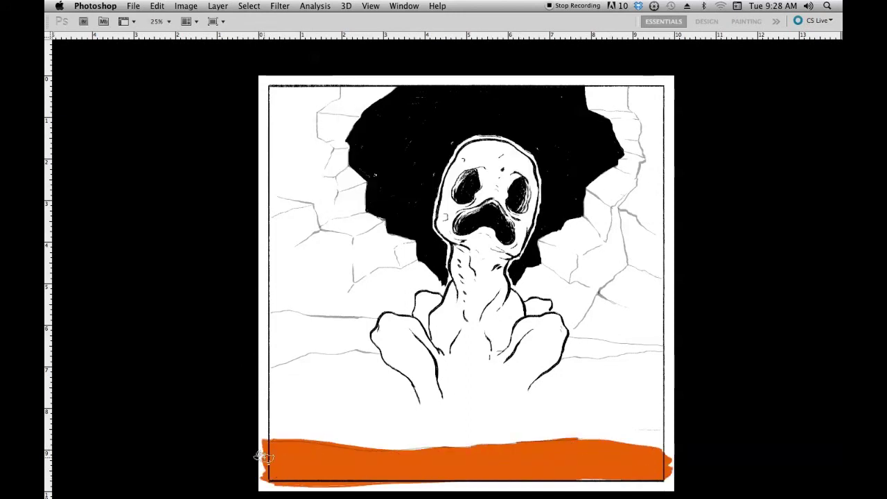
mouse_move(270, 357)
left_mouse_down()
mouse_move(382, 350)
mouse_move(267, 319)
mouse_move(366, 340)
left_mouse_up()
mouse_move(662, 347)
left_mouse_down()
mouse_move(574, 342)
mouse_move(616, 355)
left_mouse_up()
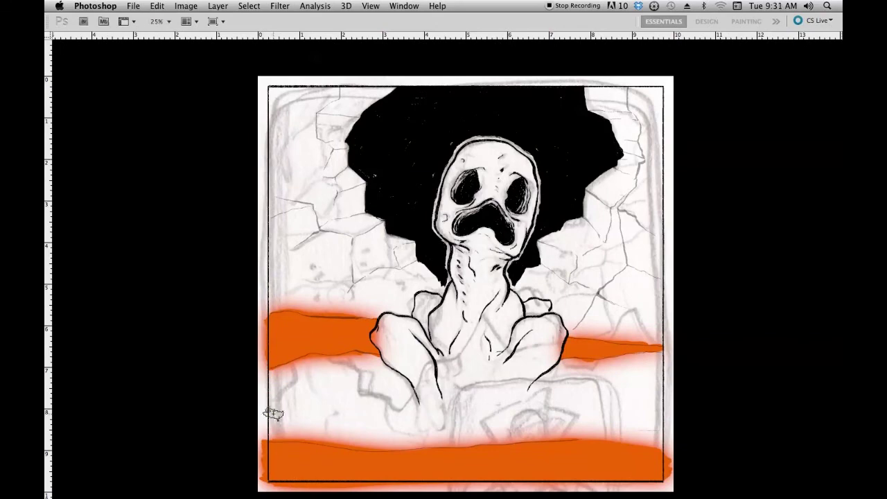
Step: Paint yellow flames across the lower panel and smudge them into jagged streaks
mouse_move(273, 414)
left_mouse_down()
mouse_move(535, 368)
mouse_move(631, 389)
mouse_move(485, 388)
mouse_move(643, 444)
mouse_move(301, 372)
mouse_move(311, 357)
mouse_move(331, 417)
left_mouse_up()
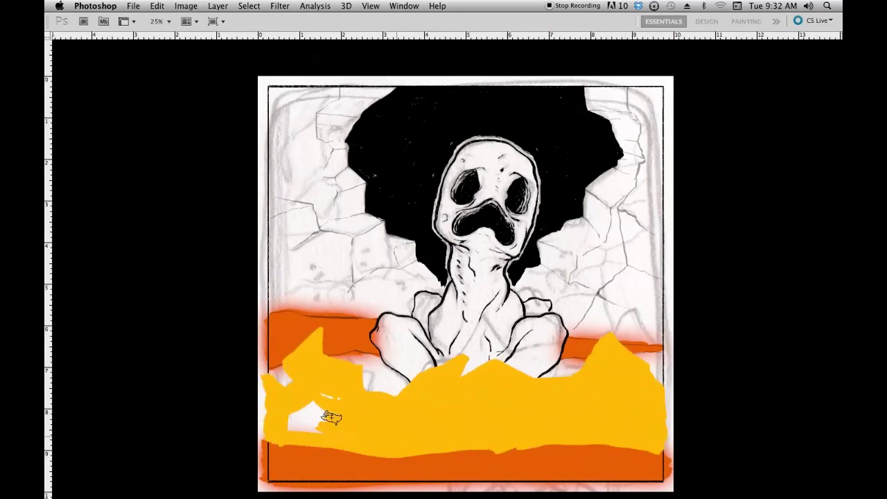
mouse_move(280, 382)
left_mouse_down()
mouse_move(331, 353)
mouse_move(375, 386)
left_mouse_up()
mouse_move(373, 355)
left_mouse_down()
mouse_move(393, 356)
mouse_move(392, 308)
left_mouse_up()
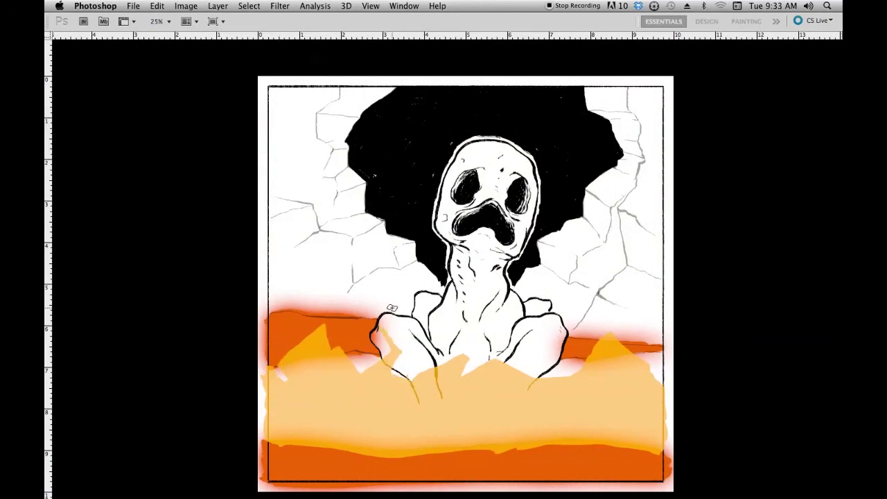
left_click_drag(588, 300, 626, 350)
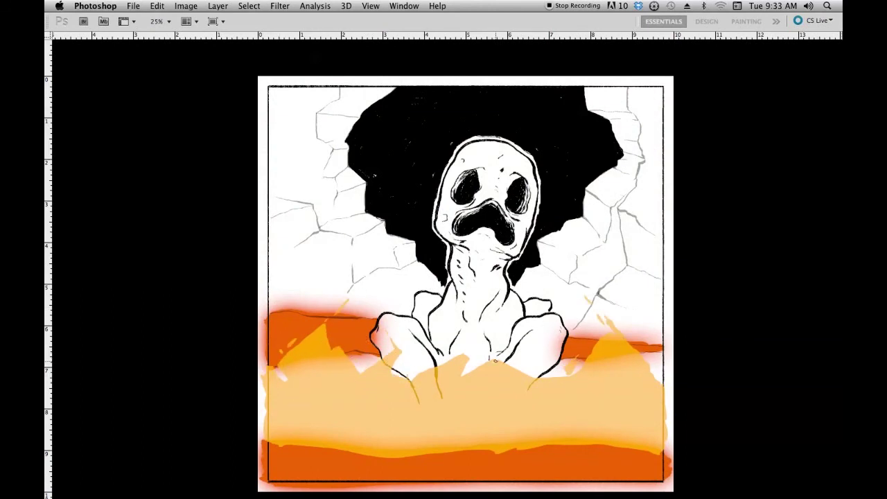
left_click_drag(467, 371, 472, 336)
Step: Make the yellow flames fully opaque and convert the image to 8 bits per channel
key("0")
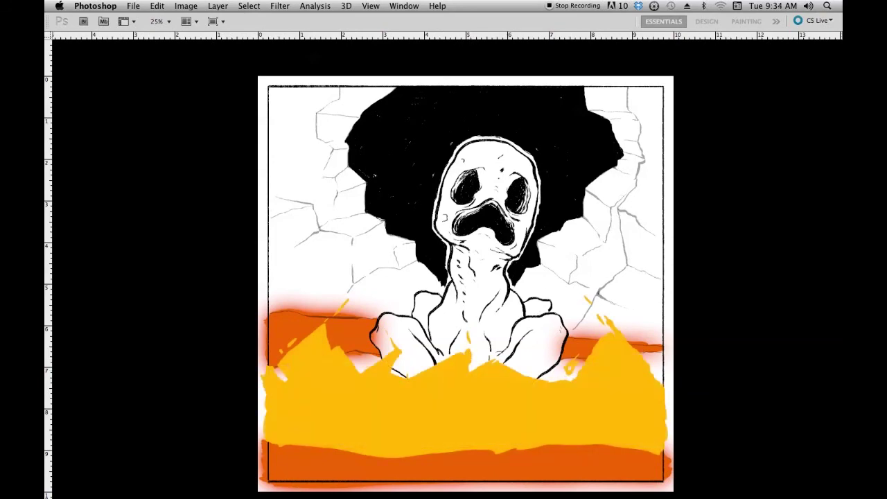
left_click(185, 5)
left_click(326, 118)
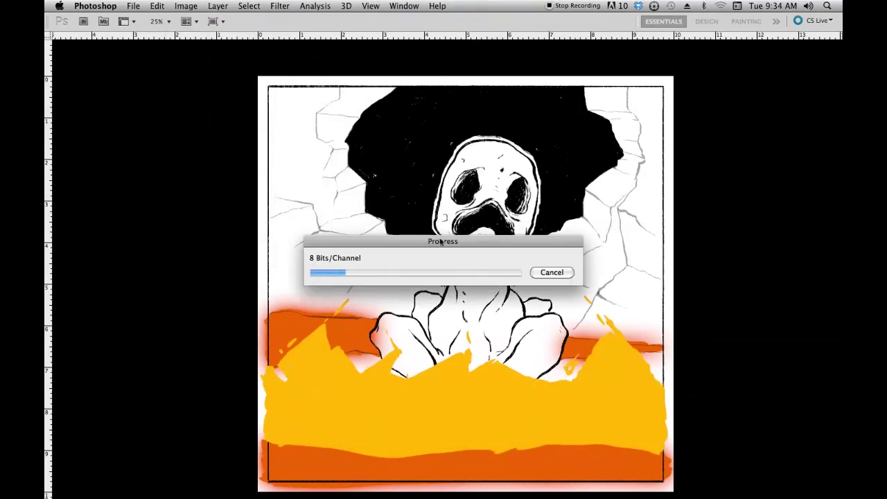
Step: Select all, zoom out to the full panel, hide extras, then deselect
key("ctrl+a")
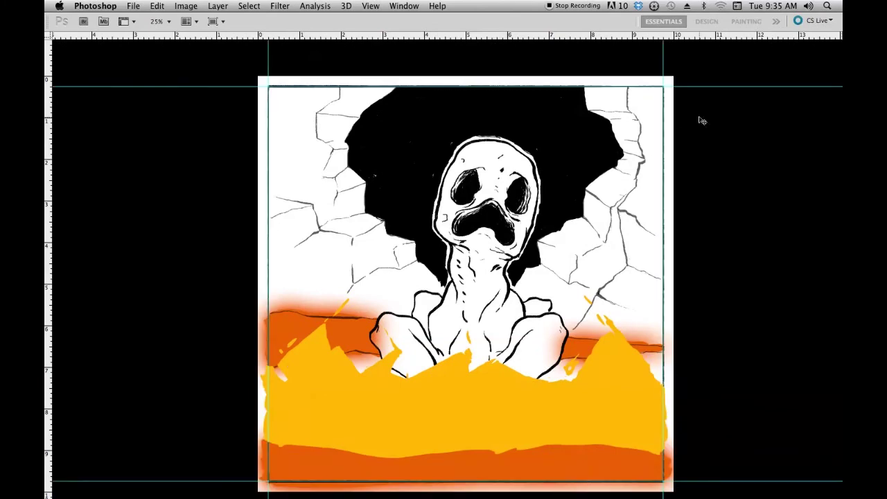
scroll(158, 237, "down", 3)
scroll(255, 122, "up", 4)
key("ctrl+minus")
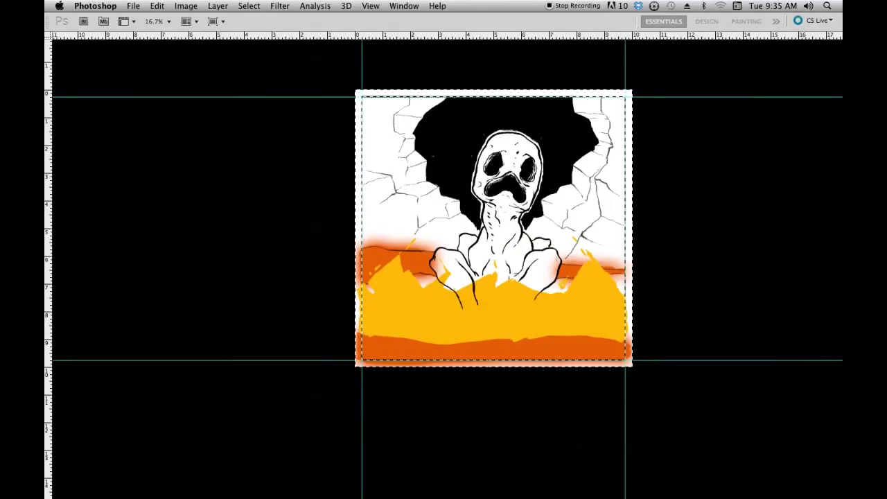
key("ctrl+h")
key("ctrl+h")
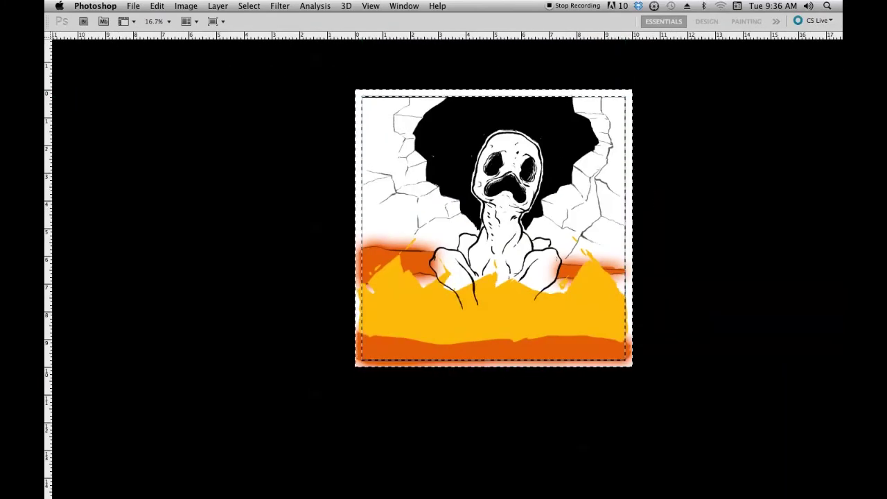
key("ctrl+d")
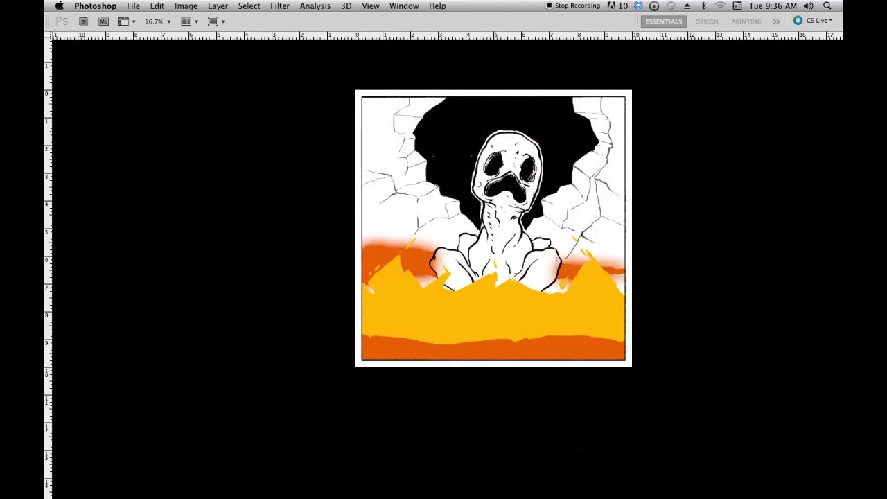
Step: Paint the creature's arms, hands and face flat green
mouse_move(467, 280)
left_mouse_down()
mouse_move(472, 242)
mouse_move(447, 257)
mouse_move(458, 284)
mouse_move(489, 229)
mouse_move(551, 270)
mouse_move(503, 208)
mouse_move(514, 222)
mouse_move(555, 159)
mouse_move(589, 139)
mouse_move(624, 271)
left_mouse_up()
key("ctrl+plus")
scroll(541, 208, "up", 3)
left_click_drag(547, 149, 614, 249)
key("ctrl+minus")
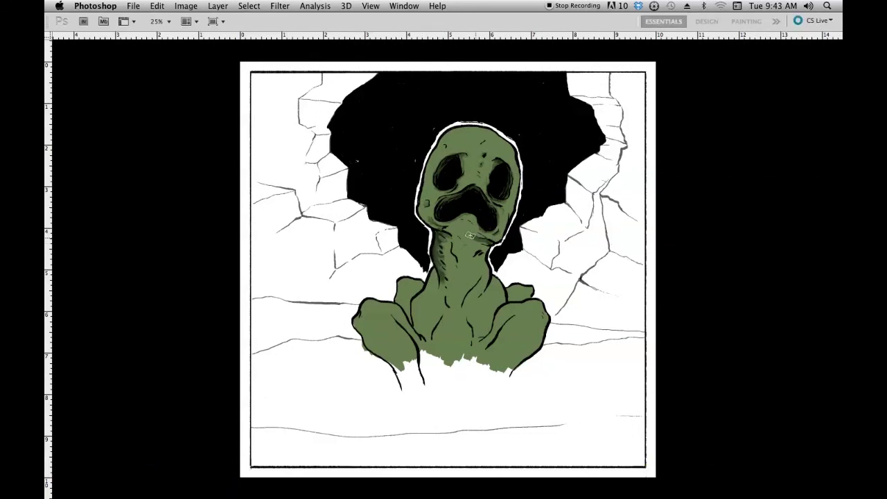
Step: Shade the neck from jaw to chest and the left shoulder darker
left_click_drag(470, 236, 478, 292)
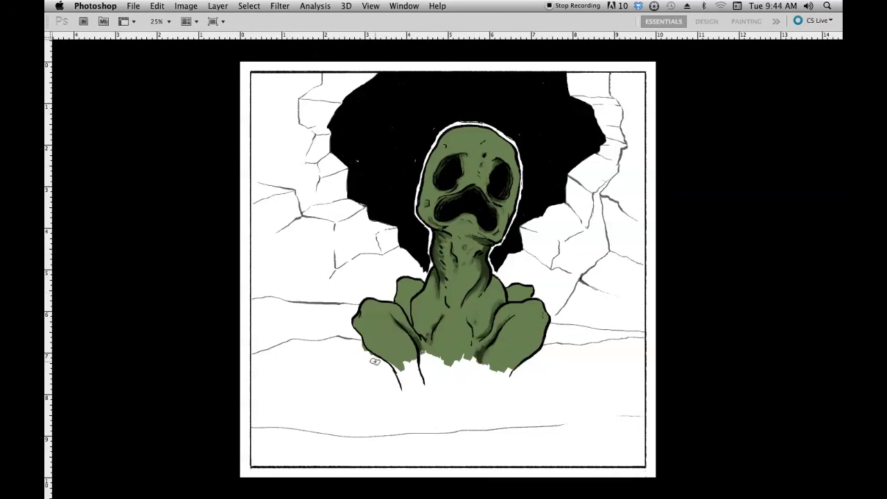
left_click_drag(369, 305, 366, 333)
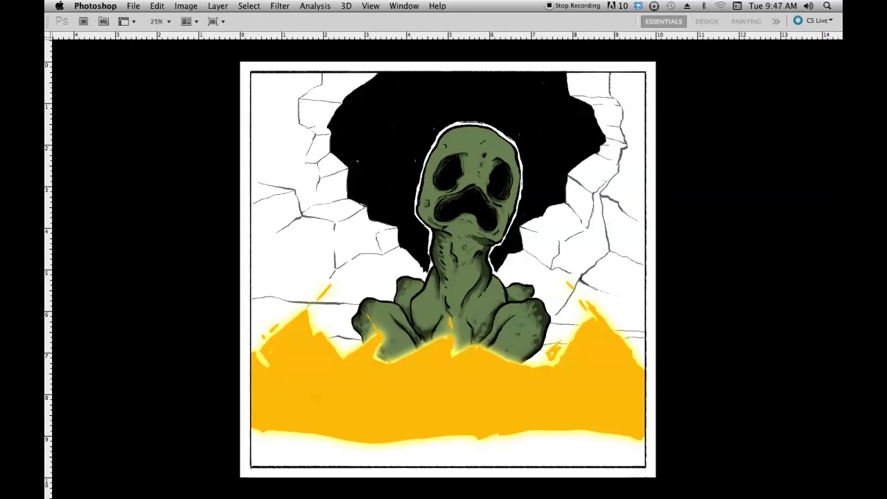
Step: Brush speckled yellow glow onto the right shoulder, hands, neck and chest
left_click_drag(504, 330, 517, 350)
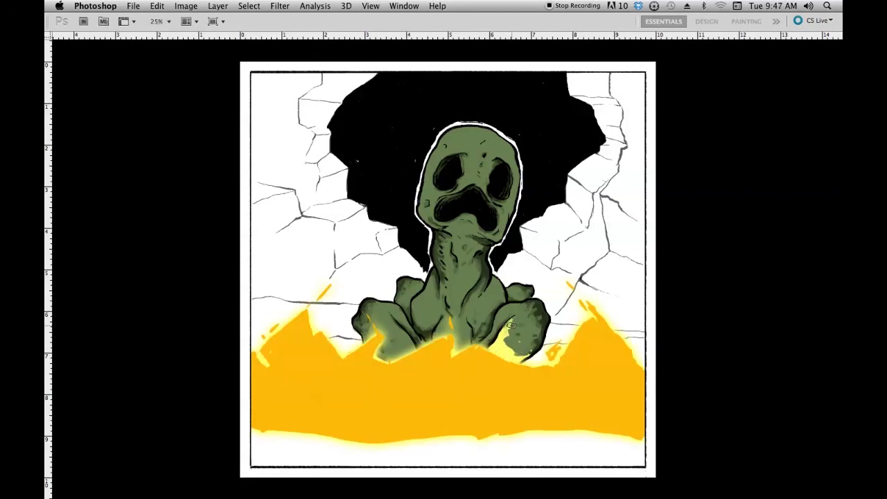
left_click_drag(416, 342, 390, 332)
left_click_drag(499, 334, 518, 357)
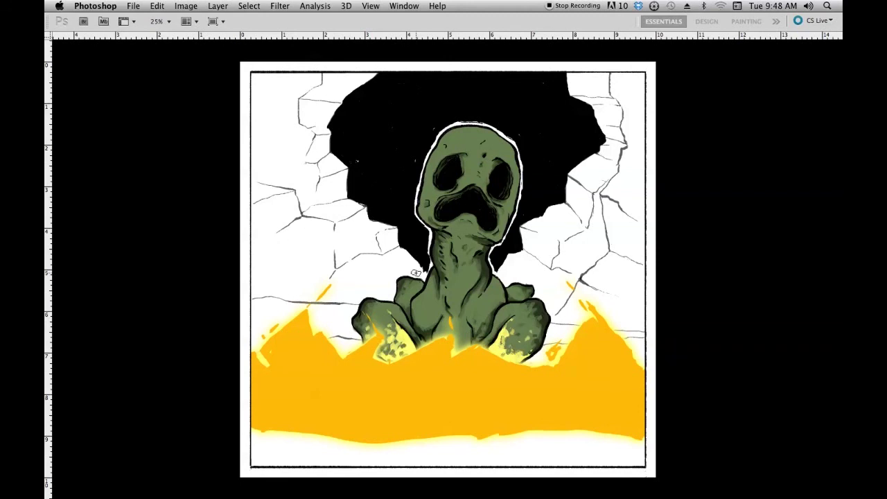
left_click_drag(449, 300, 463, 350)
left_click_drag(451, 277, 468, 319)
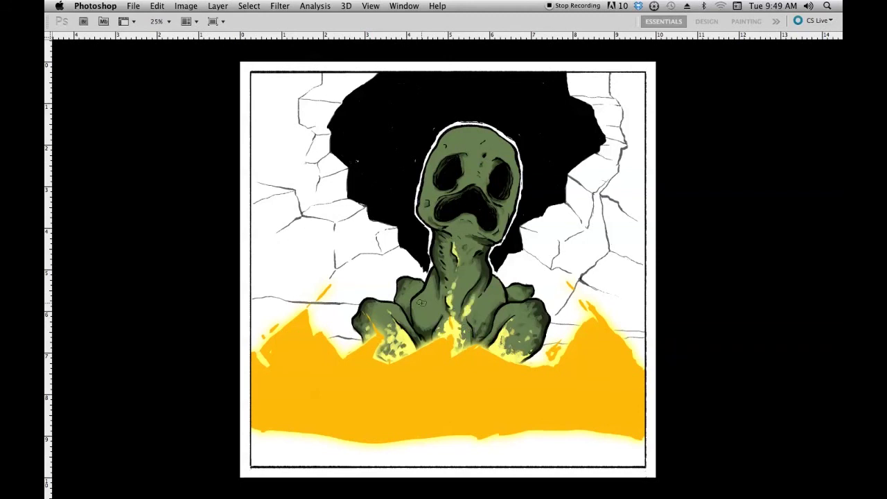
left_click_drag(436, 291, 424, 310)
Step: Add glow under the mouth, along the head's right side and up the neck, then open the texture image
left_click_drag(479, 305, 485, 320)
left_click_drag(454, 220, 503, 239)
left_click_drag(506, 208, 503, 156)
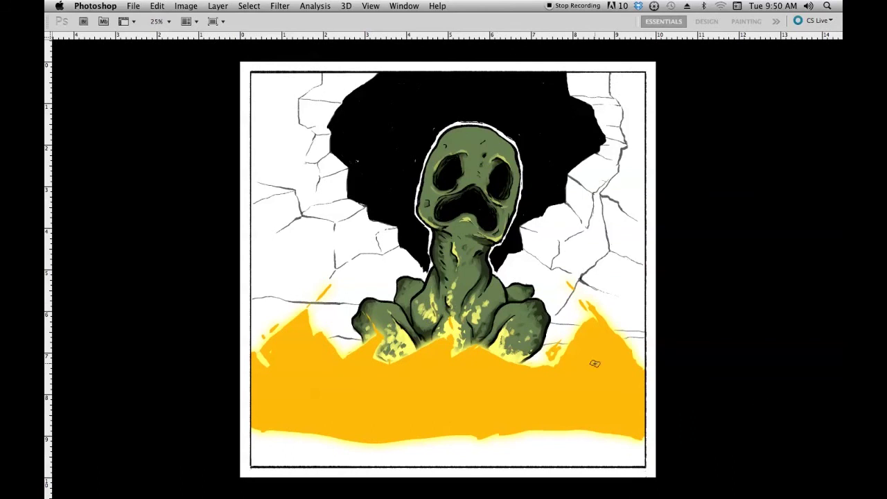
left_click_drag(458, 316, 452, 235)
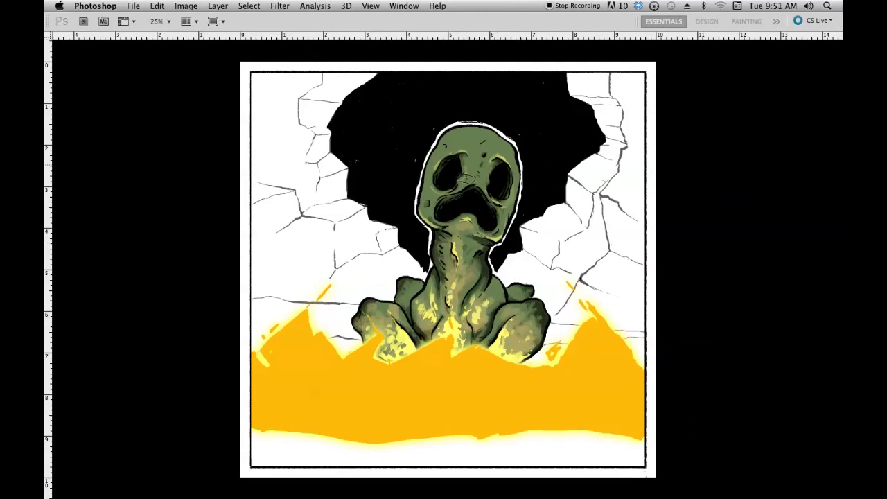
key("super+o")
key("Return")
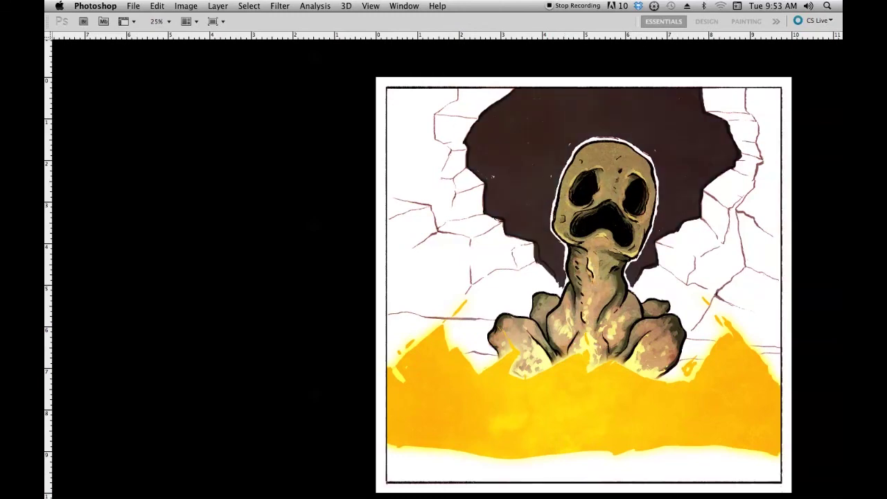
Step: Colour the broken bricks left of the creature's neck pinkish-brown
mouse_move(505, 234)
left_mouse_down()
mouse_move(540, 262)
mouse_move(553, 288)
mouse_move(473, 244)
mouse_move(506, 229)
mouse_move(459, 198)
mouse_move(454, 214)
left_mouse_up()
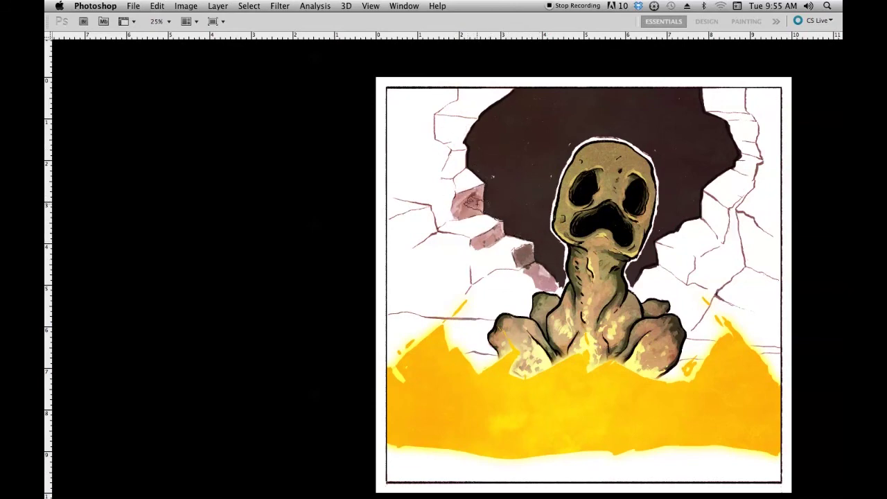
mouse_move(460, 186)
left_mouse_down()
mouse_move(470, 182)
mouse_move(449, 149)
mouse_move(451, 104)
mouse_move(492, 93)
left_mouse_up()
left_click_drag(485, 229, 441, 225)
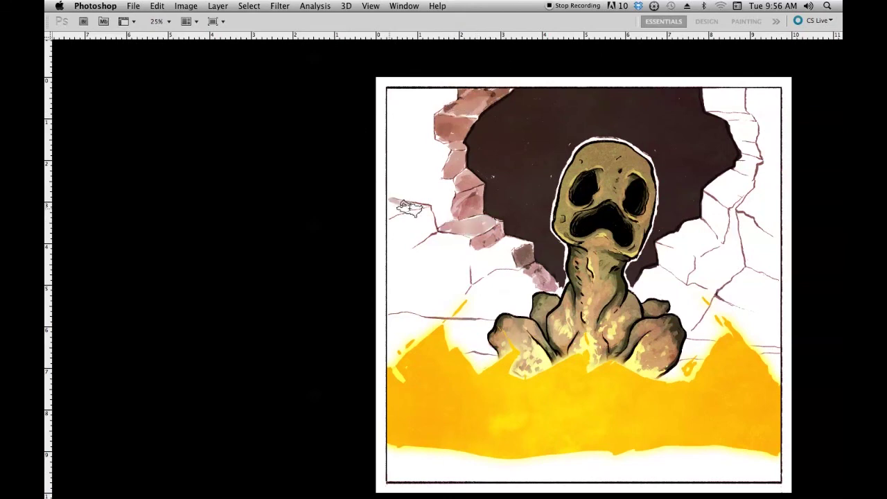
left_click_drag(395, 205, 421, 214)
left_click_drag(479, 251, 517, 239)
Step: Colour the right-side bricks pink and wash the surrounding wall pale pink
mouse_move(638, 293)
left_mouse_down()
mouse_move(690, 288)
mouse_move(674, 238)
mouse_move(714, 228)
mouse_move(724, 208)
left_mouse_up()
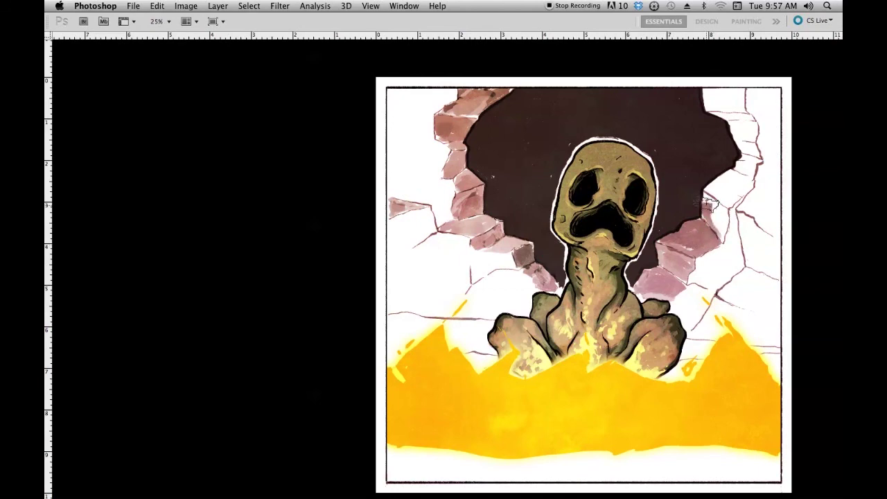
mouse_move(697, 243)
left_mouse_down()
mouse_move(728, 202)
mouse_move(721, 198)
mouse_move(742, 186)
left_mouse_up()
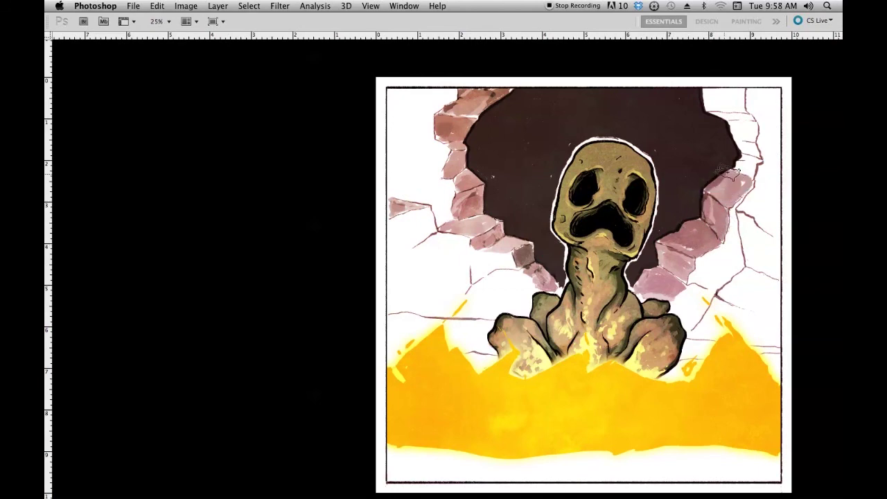
mouse_move(729, 173)
left_mouse_down()
mouse_move(752, 156)
mouse_move(745, 128)
mouse_move(719, 74)
mouse_move(700, 78)
mouse_move(735, 104)
mouse_move(686, 86)
left_mouse_up()
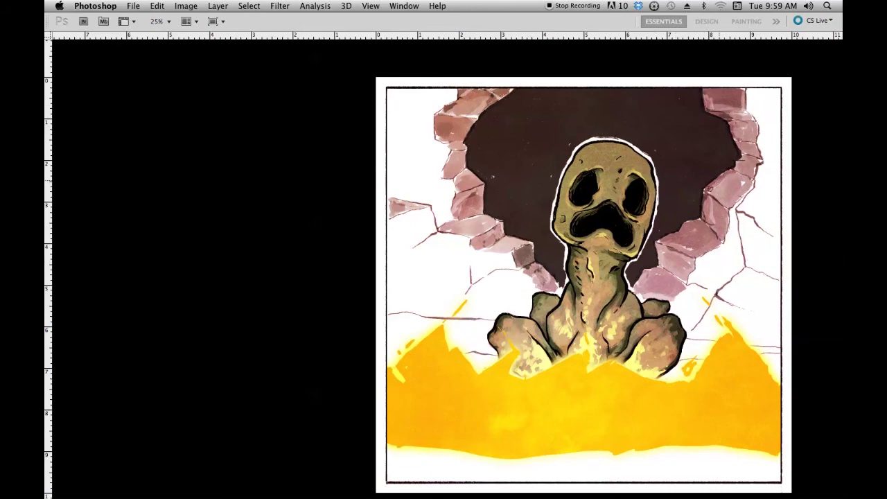
mouse_move(427, 280)
left_mouse_down()
mouse_move(486, 357)
mouse_move(409, 305)
mouse_move(527, 277)
mouse_move(470, 198)
mouse_move(444, 97)
mouse_move(399, 159)
left_mouse_up()
mouse_move(676, 285)
left_mouse_down()
mouse_move(749, 166)
mouse_move(766, 207)
mouse_move(763, 340)
left_mouse_up()
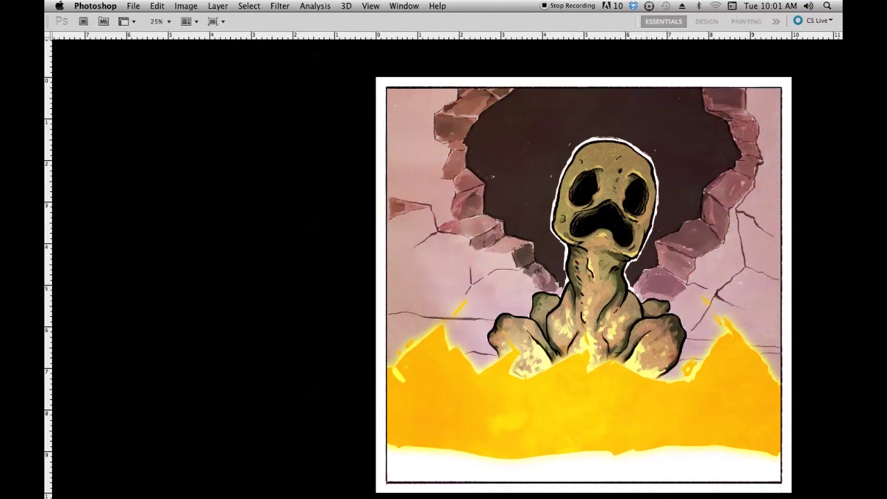
Step: Step through history to restore the black hole, orange lava and yellow flames, viewing the full panel
key("super+z")
key("super+z")
key("super+z")
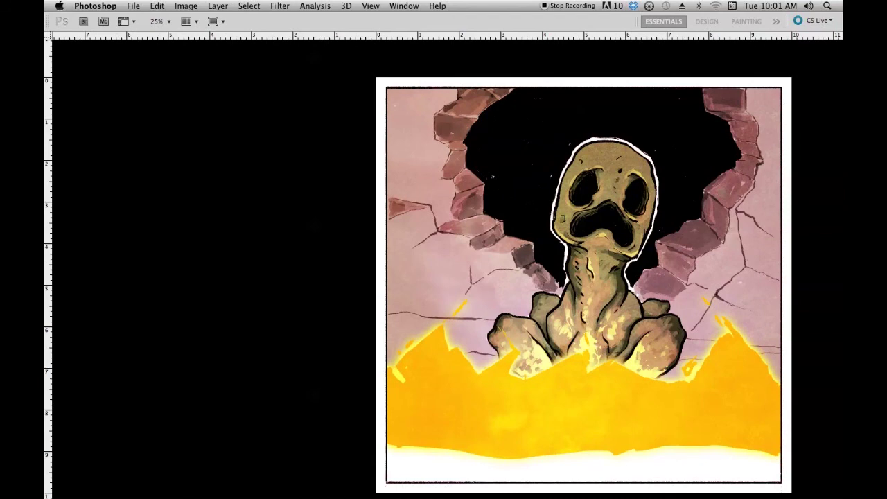
key("super+shift+z")
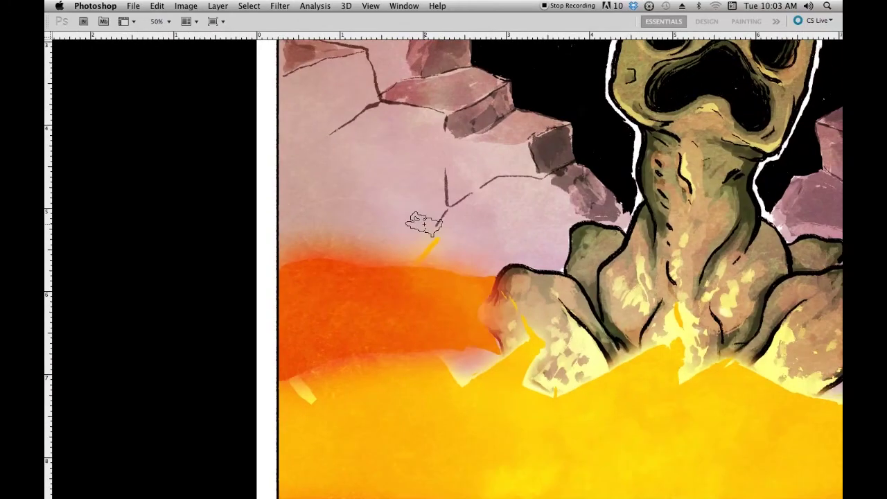
key("super+minus")
key("super+alt+z")
key("super+alt+z")
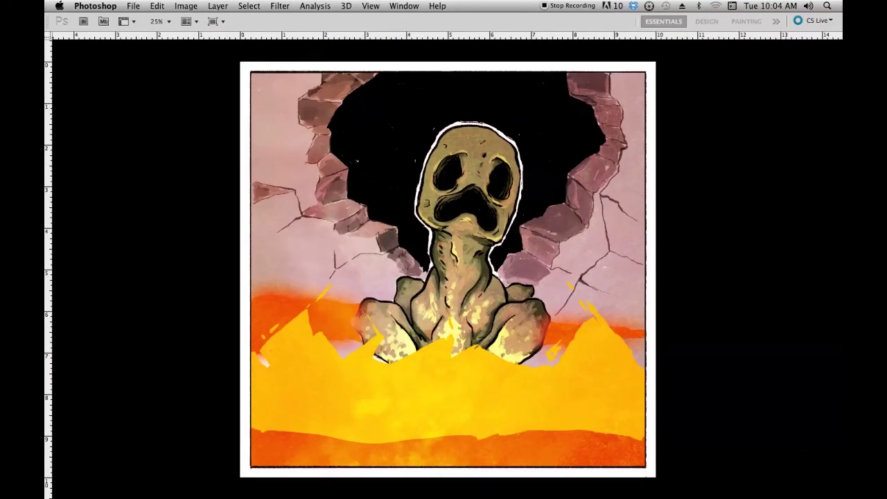
Step: Blacken the head's white outline and top, and deepen the chest flames toward orange-red
mouse_move(429, 238)
left_mouse_down()
mouse_move(418, 175)
mouse_move(501, 129)
mouse_move(515, 225)
mouse_move(493, 259)
left_mouse_up()
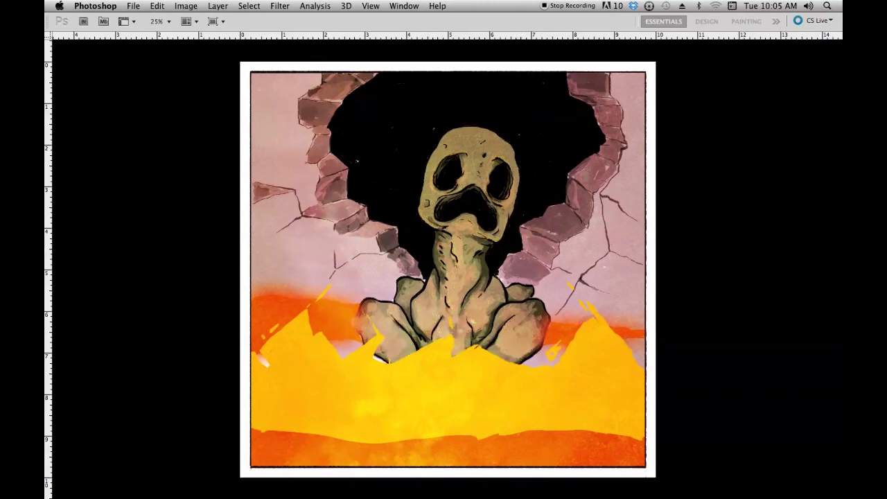
left_click_drag(473, 130, 440, 149)
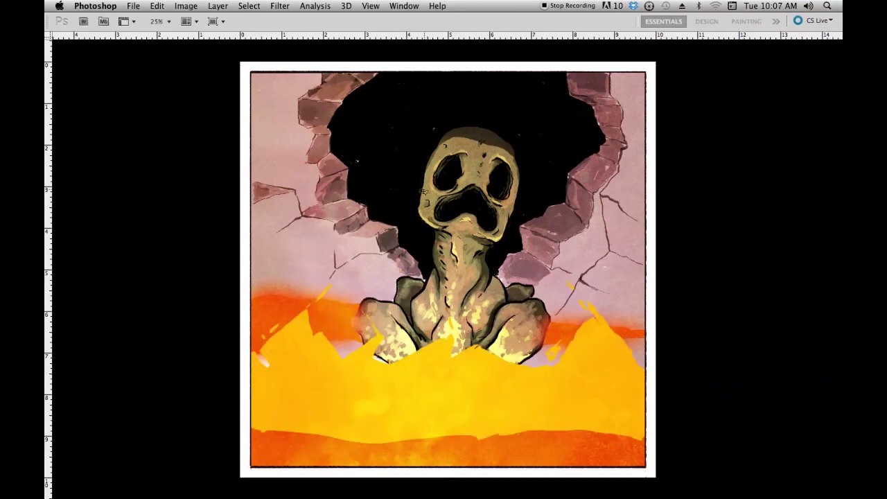
left_click_drag(403, 328, 483, 340)
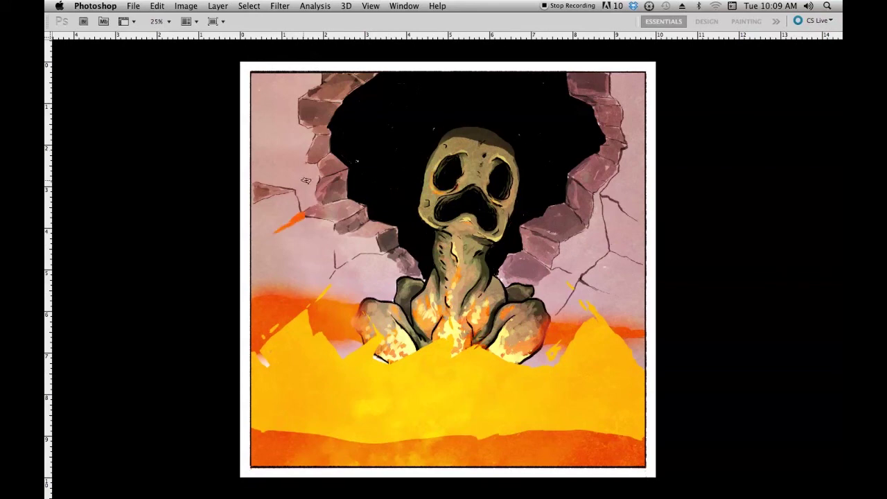
Step: Try orange strokes on the left and right walls, undo them, and restore the black behind the head
left_click_drag(257, 301, 335, 222)
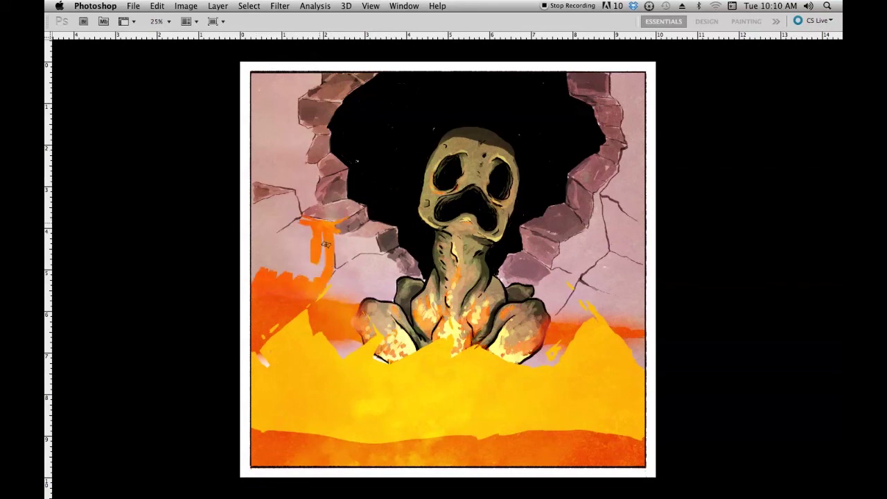
key("ctrl+z")
left_click_drag(590, 189, 531, 262)
key("ctrl+z")
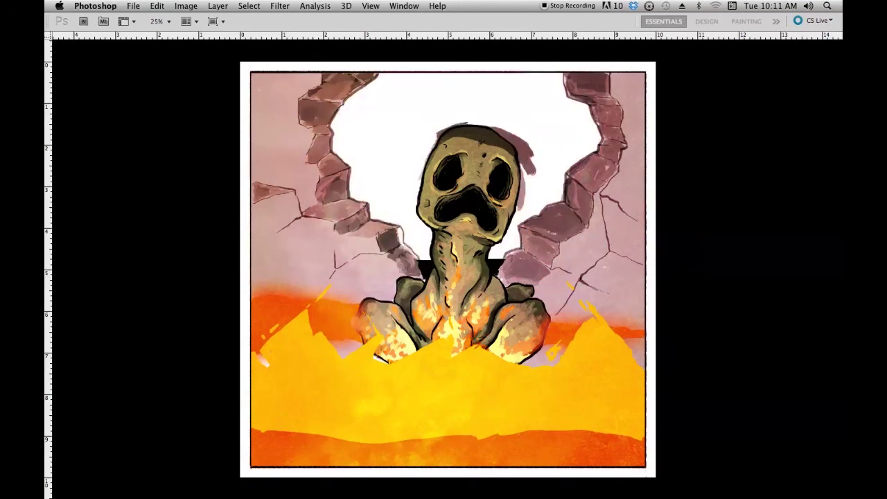
key("ctrl+z")
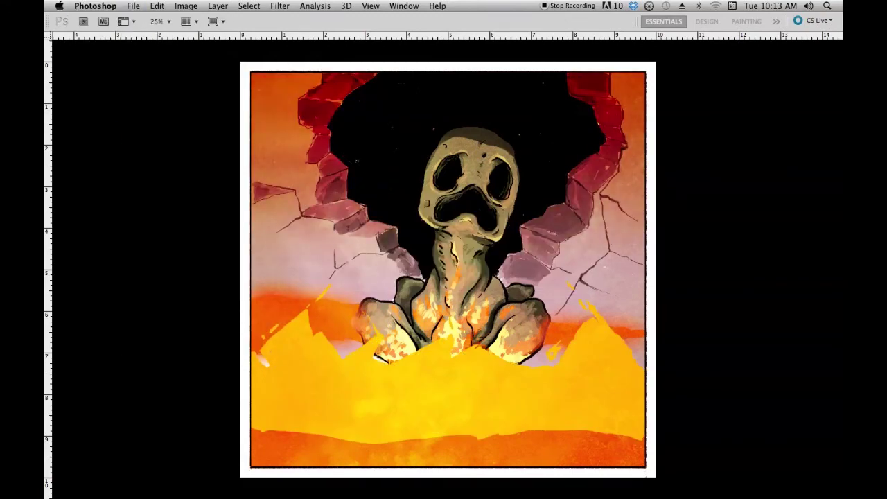
left_click(186, 6)
Step: Shift the sky to blue-purple, then select the bottom lava band and flame tips
left_click(368, 103)
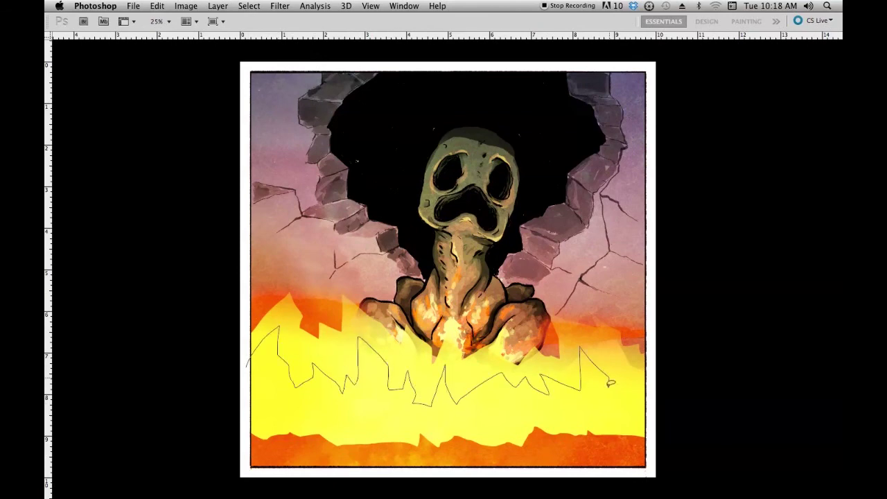
left_click_drag(610, 382, 243, 463)
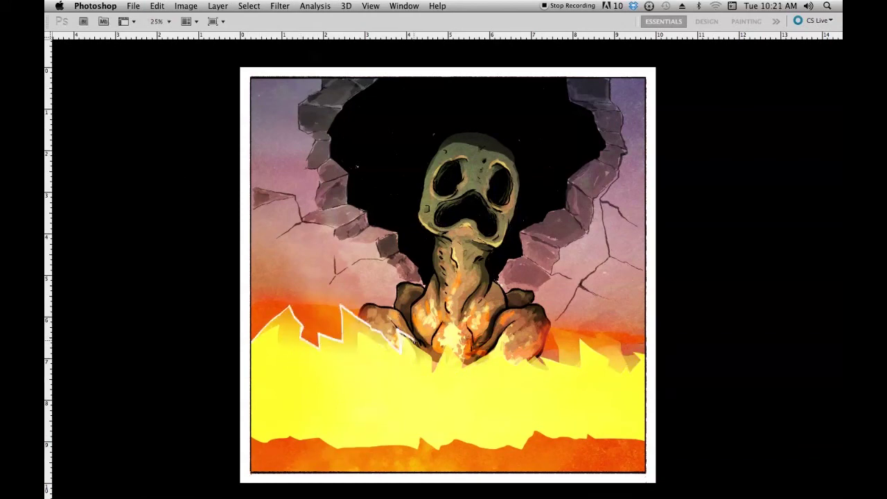
left_click_drag(524, 359, 622, 346)
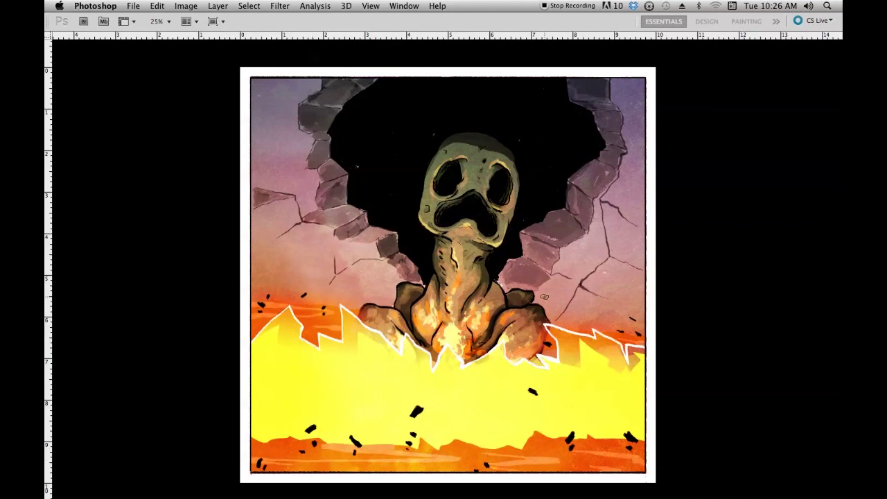
Step: Select the sky layers in the top corners and delete them
left_click(619, 201)
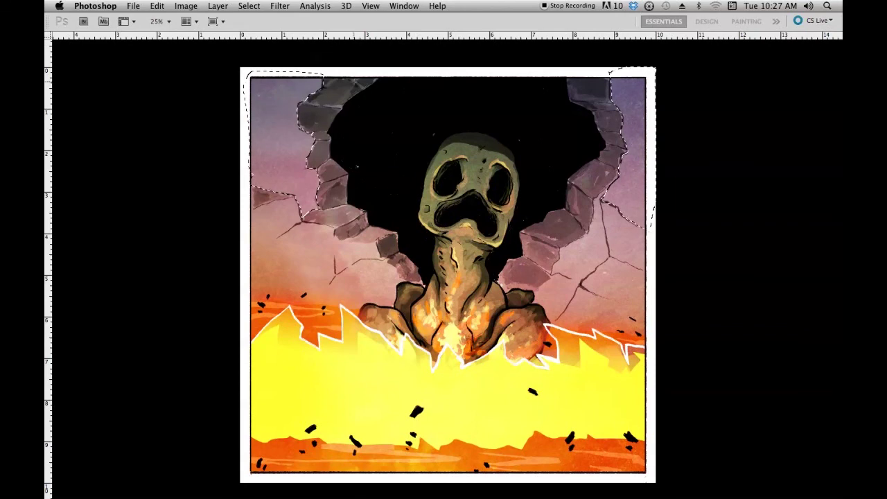
key("super+d")
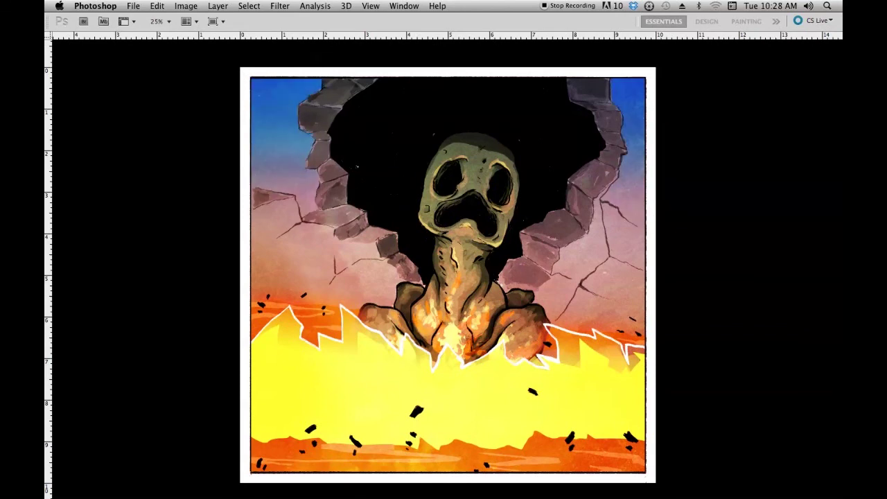
key("Delete")
left_click(539, 188)
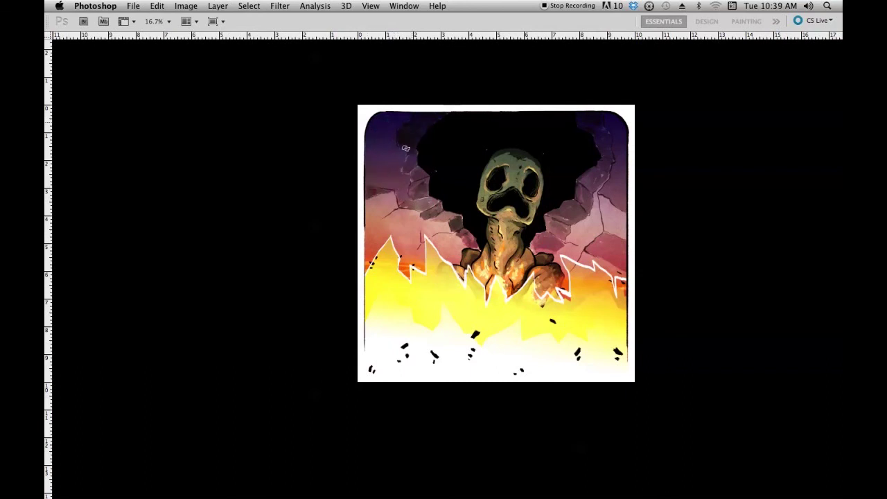
Step: Brush darker tones over the rocks and sky around the hole and creeper's neck
left_click_drag(405, 148, 441, 210)
left_click_drag(548, 243, 604, 142)
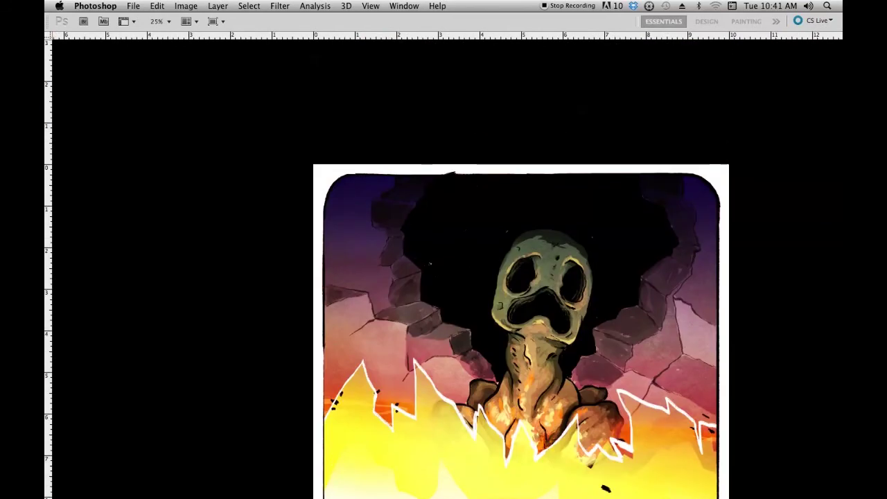
left_click_drag(401, 230, 446, 321)
left_click_drag(575, 366, 674, 233)
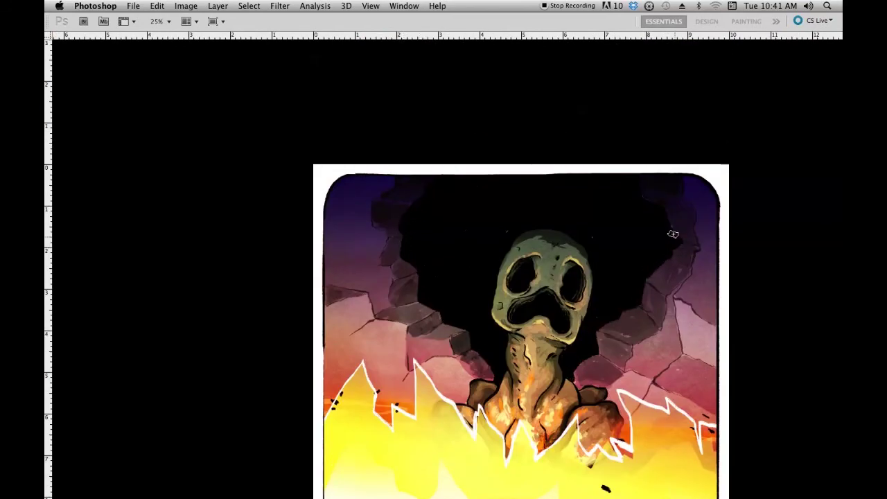
left_click_drag(403, 252, 357, 249)
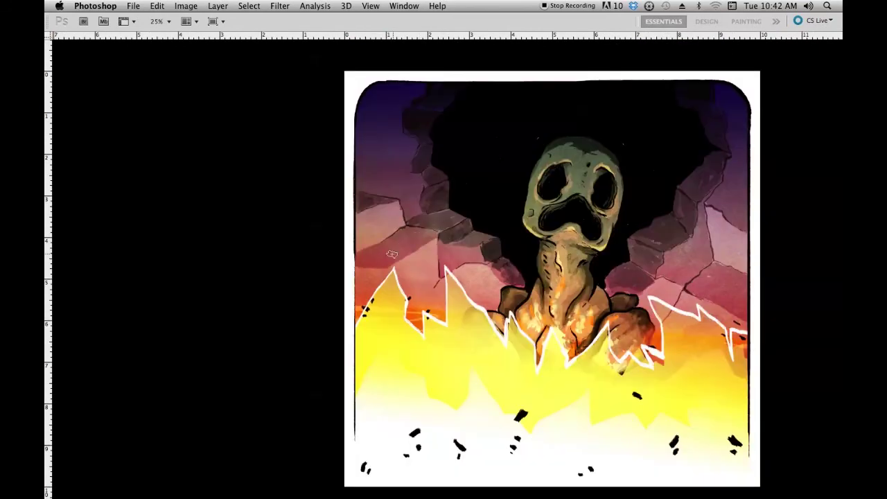
Step: Clear the canvas selection and review the whole panel at different zoom levels
key("super+minus")
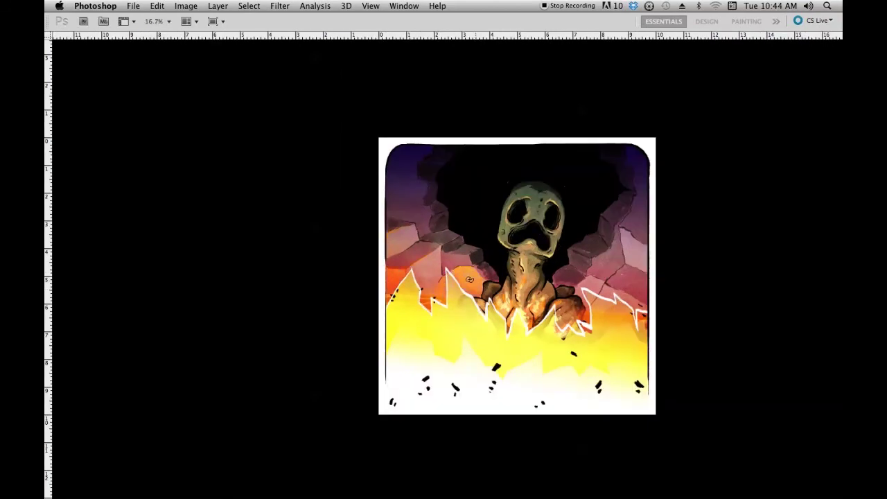
key("super+equal")
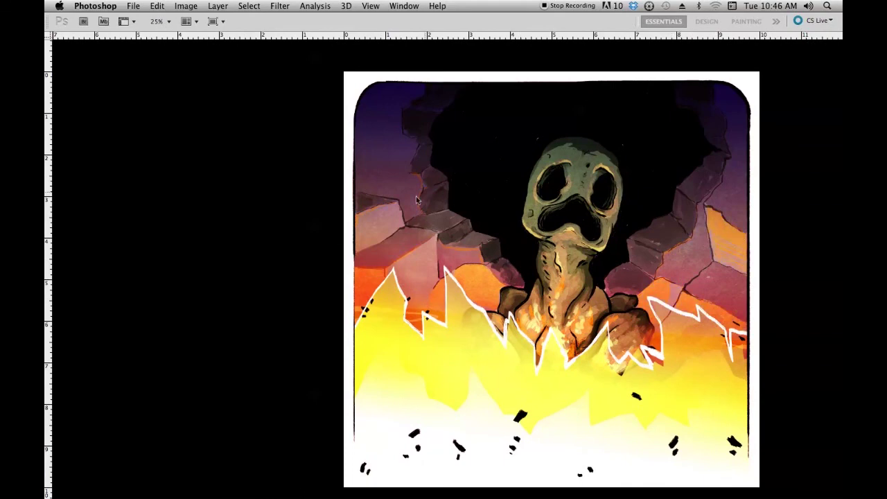
key("super+minus")
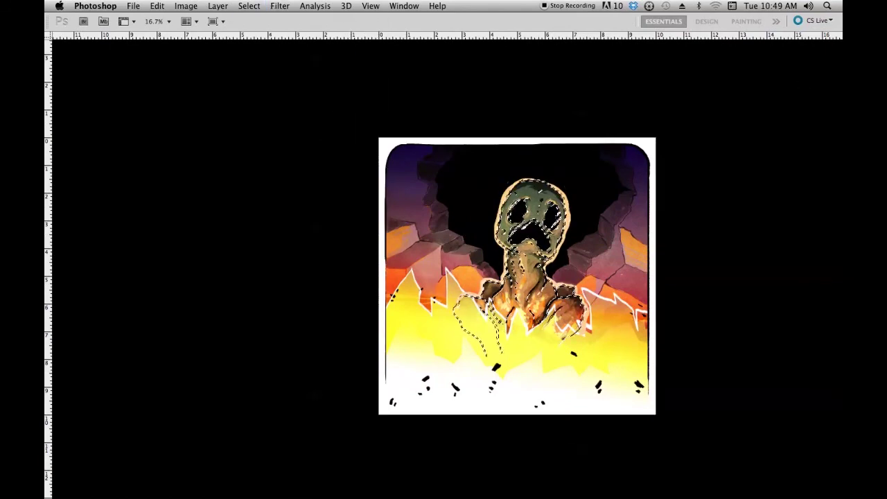
key("super+d")
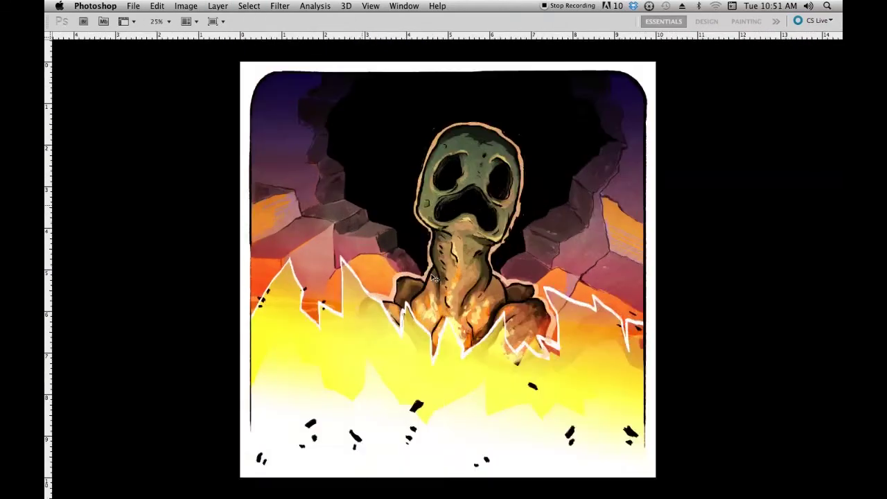
key("super+plus")
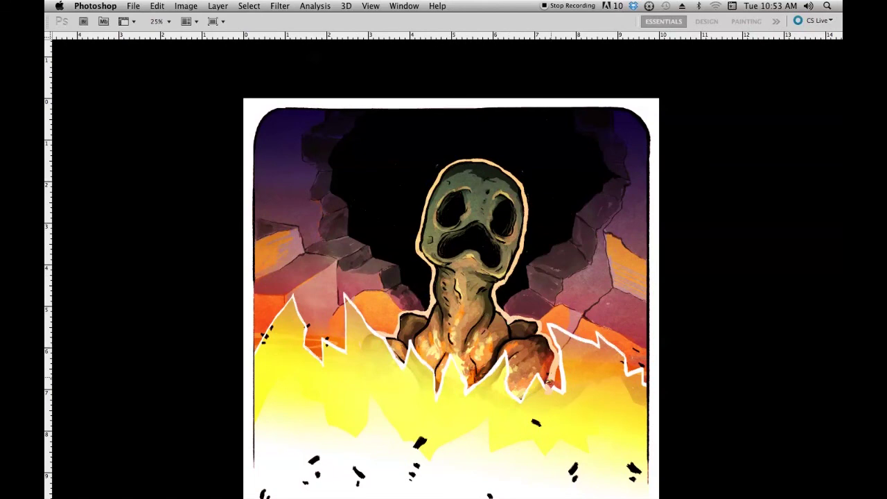
key("super+minus")
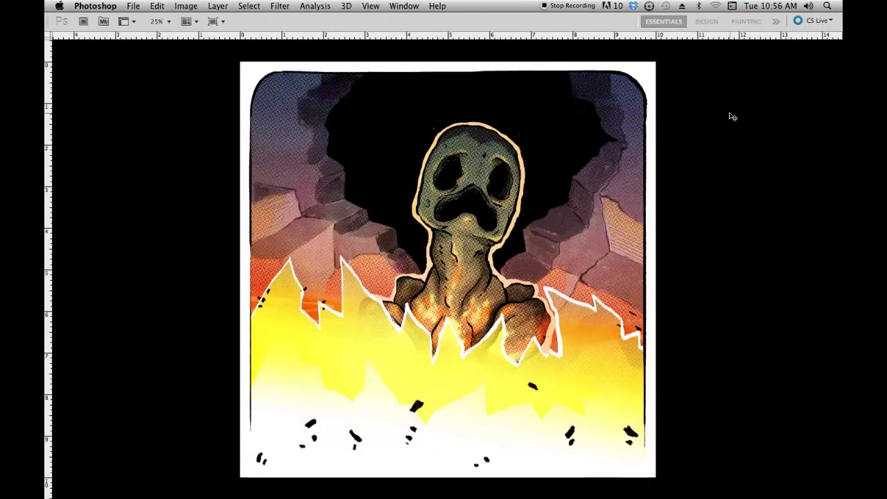
Step: Add about 16.57% Add Noise grain across the whole panel
key("super+minus")
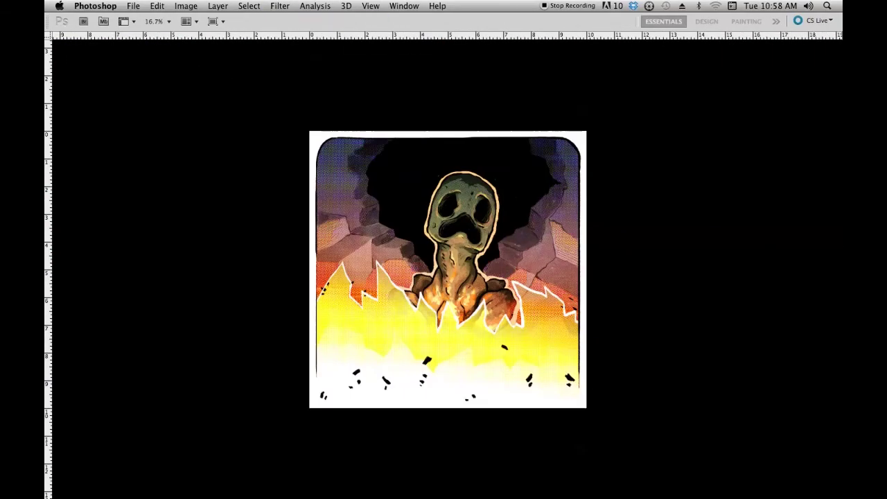
left_click(280, 6)
left_click(409, 156)
left_click_drag(132, 257, 125, 257)
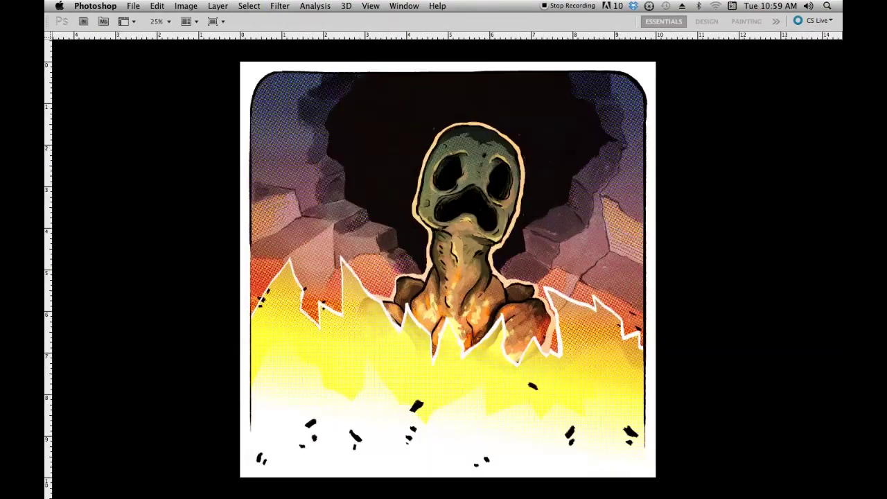
key("Return")
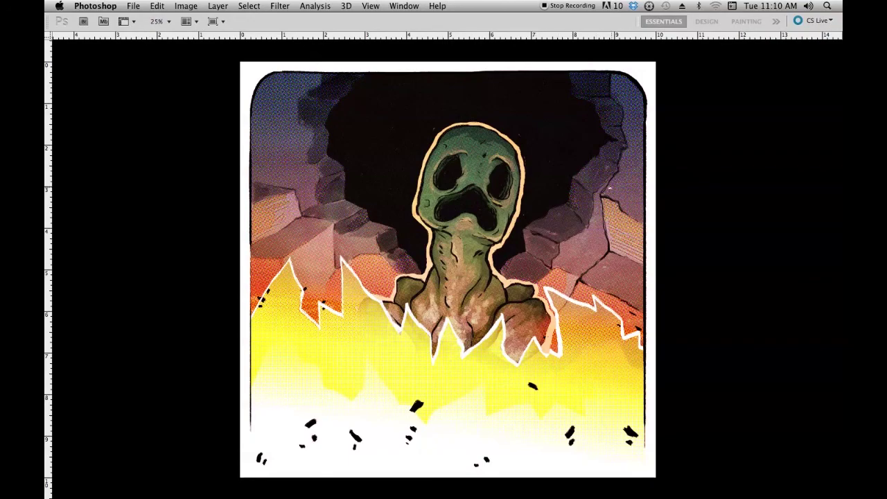
key("super+minus")
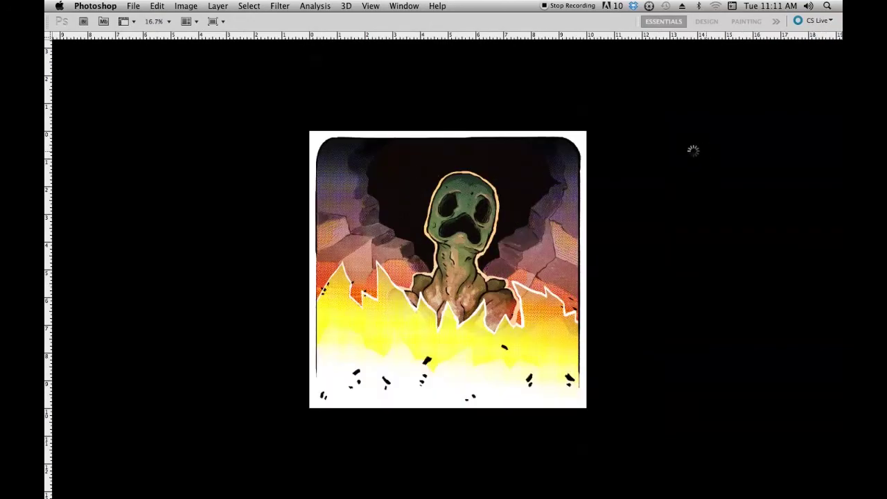